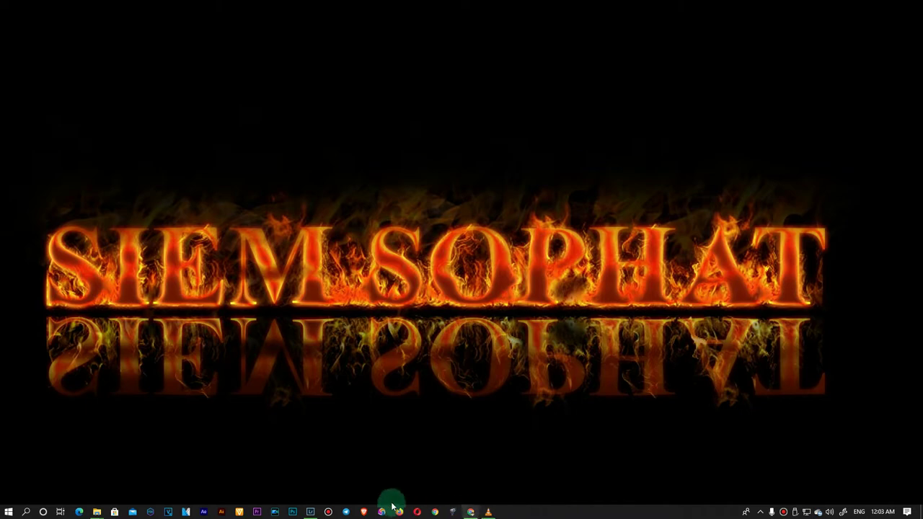
# Send the couple's photo IMG_0802.CR2 from Lightroom Classic to Photoshop CC 2019
pyautogui.click(310, 512)
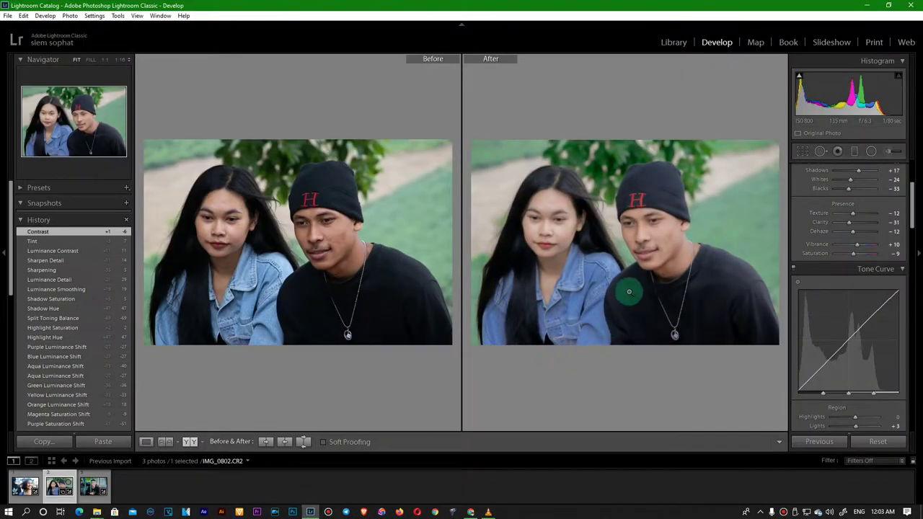
pyautogui.rightClick(649, 239)
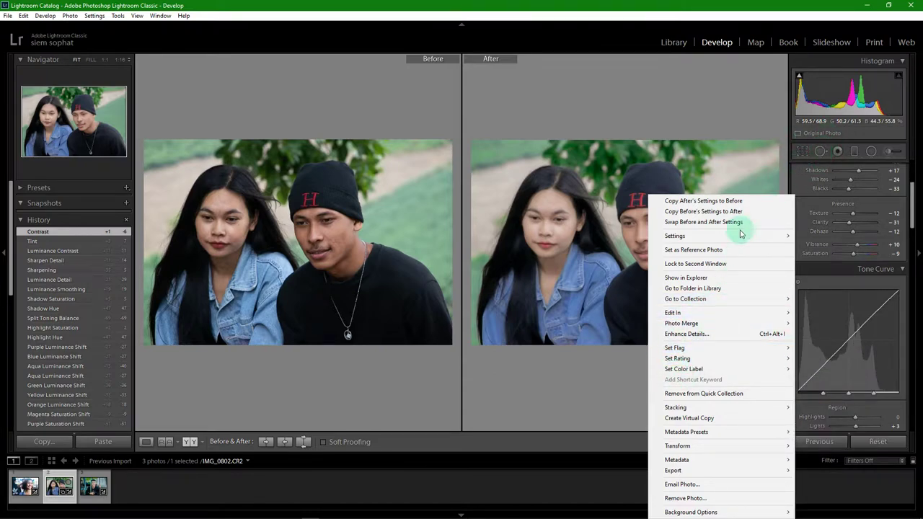
pyautogui.moveTo(722, 313)
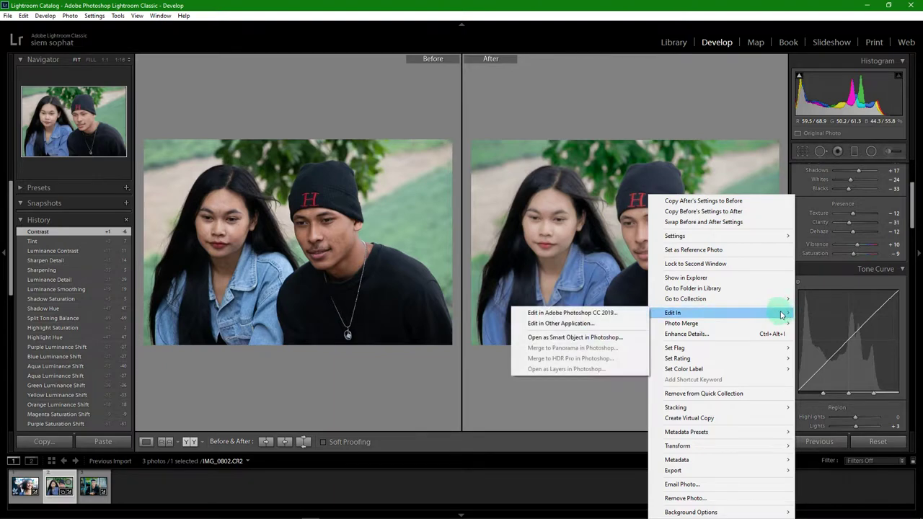
pyautogui.click(629, 314)
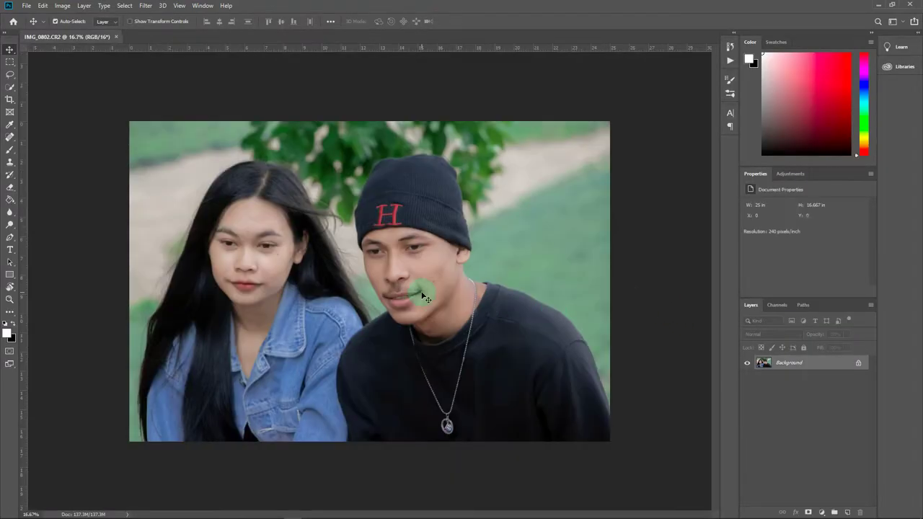
# Inspect blemishes on both faces up close, then bring up the Background layer's options
pyautogui.scroll(2, 404, 287)
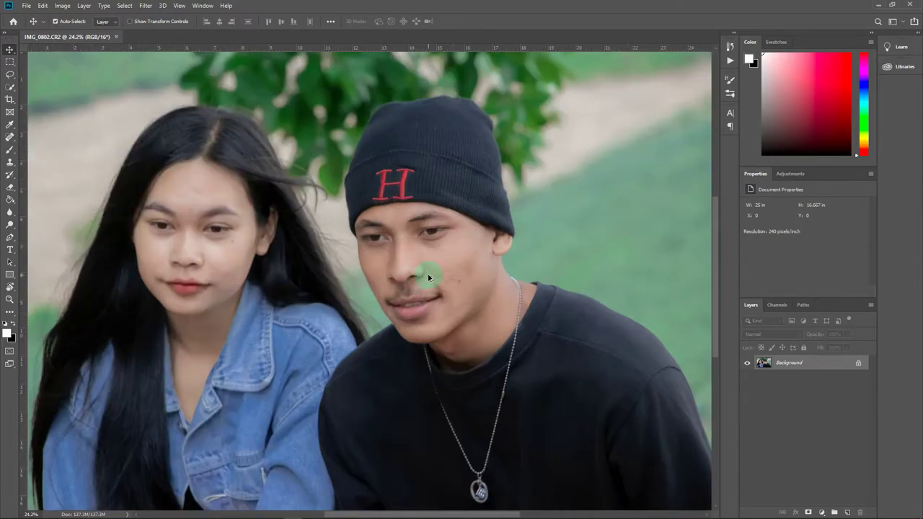
pyautogui.scroll(4, 440, 265)
pyautogui.scroll(2, 469, 289)
pyautogui.scroll(1, 460, 288)
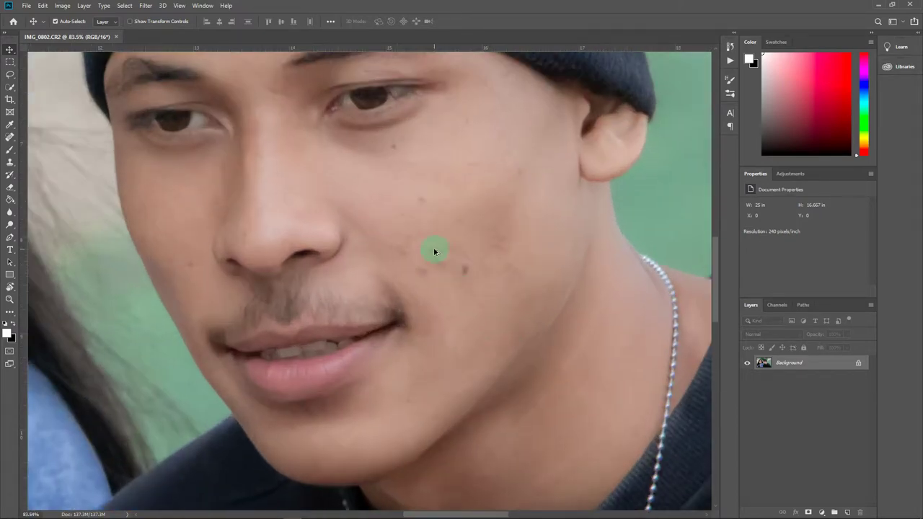
pyautogui.scroll(-2, 462, 263)
pyautogui.scroll(-1, 464, 262)
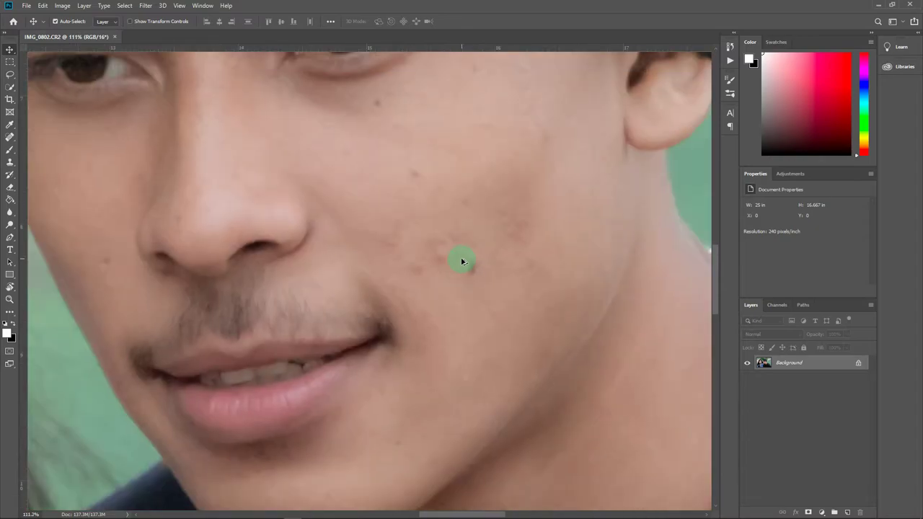
pyautogui.scroll(-2, 463, 262)
pyautogui.moveTo(361, 272); pyautogui.dragTo(596, 305)
pyautogui.scroll(1, 253, 161)
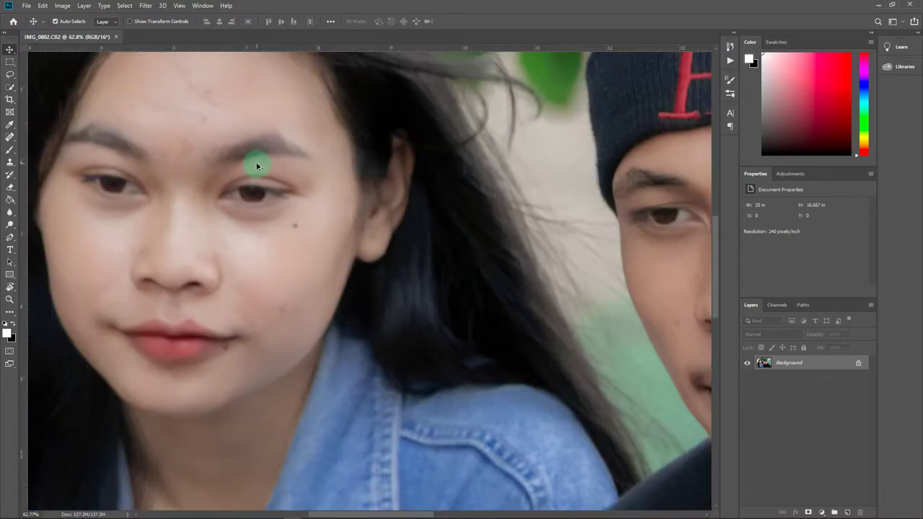
pyautogui.scroll(1, 250, 252)
pyautogui.moveTo(249, 252); pyautogui.dragTo(455, 383)
pyautogui.scroll(2, 414, 268)
pyautogui.scroll(-1, 414, 267)
pyautogui.scroll(-3, 415, 271)
pyautogui.scroll(-2, 415, 274)
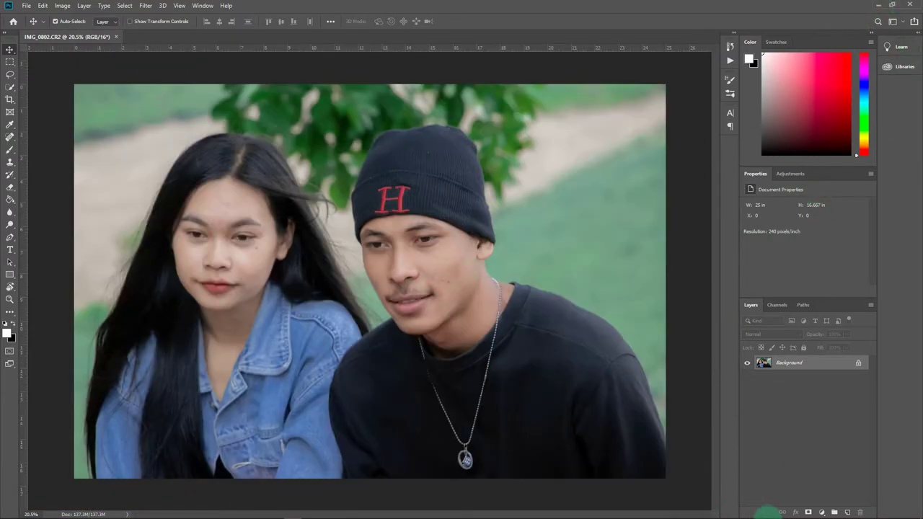
pyautogui.rightClick(837, 364)
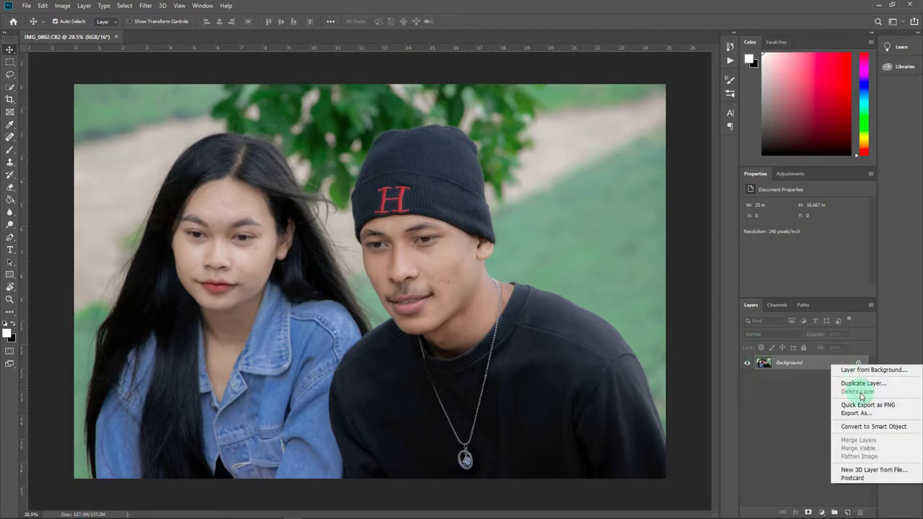
# Convert Background to a smart object and rasterize it into editable Layer 0, Auto-Select off
pyautogui.click(831, 352)
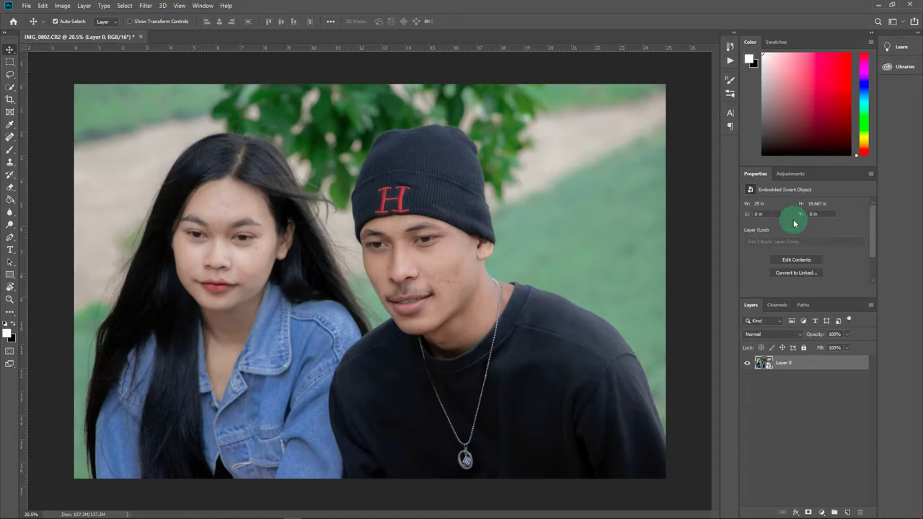
pyautogui.rightClick(800, 363)
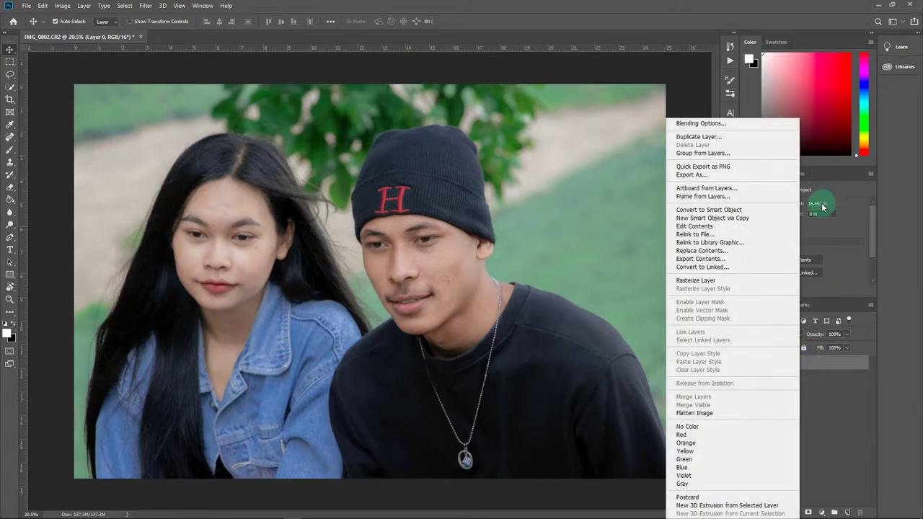
pyautogui.click(714, 281)
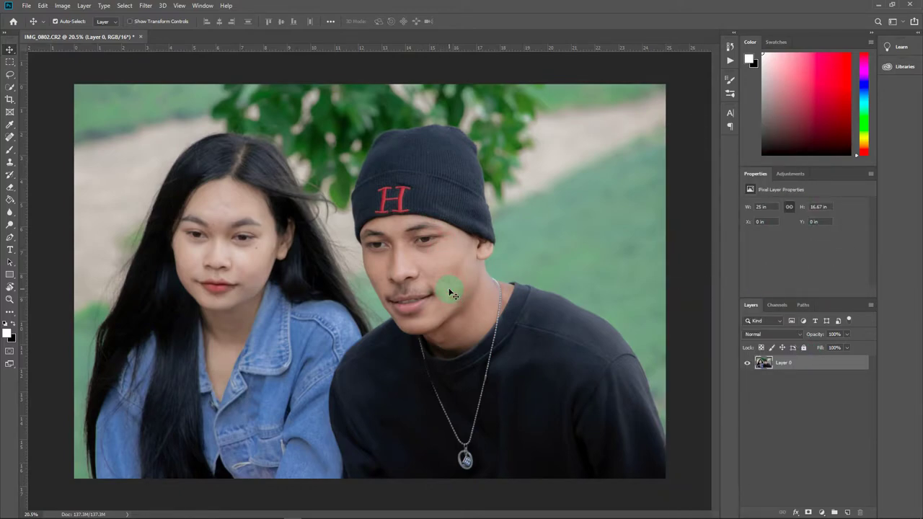
pyautogui.press('ctrl')
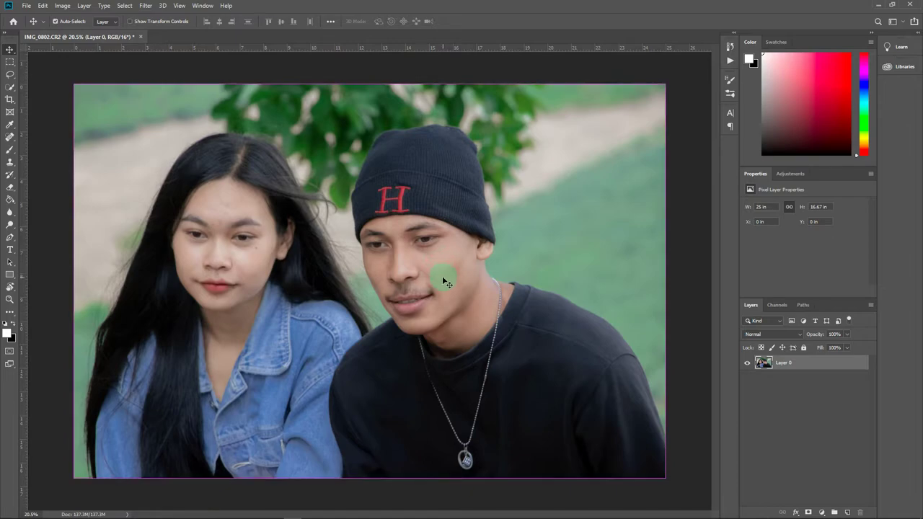
pyautogui.scroll(2, 445, 281)
# Zoom in on the man's face and clone-stamp over his cheek blemish from sampled skin
pyautogui.scroll(2, 462, 278)
pyautogui.scroll(2, 475, 275)
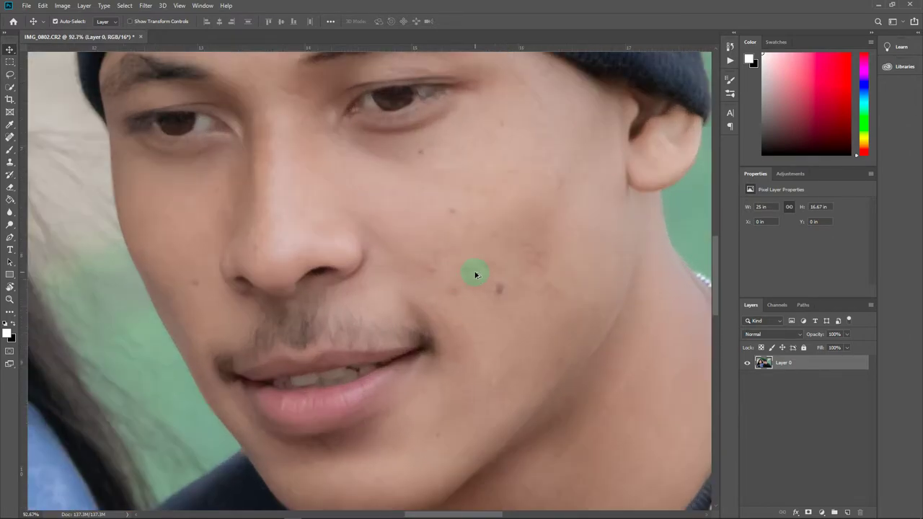
pyautogui.scroll(1, 447, 267)
pyautogui.press('s')
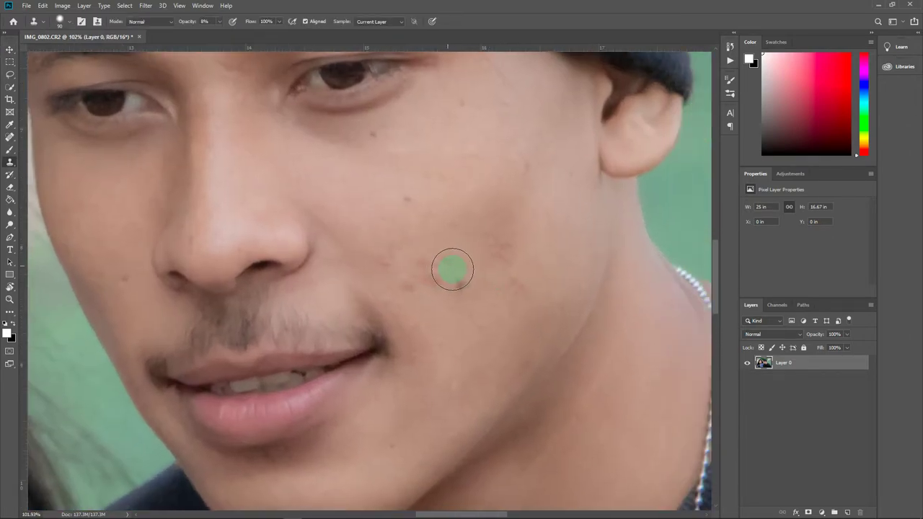
pyautogui.keyDown('alt'); pyautogui.click(394, 238); pyautogui.keyUp('alt')
pyautogui.click(434, 266)
pyautogui.press(']')
pyautogui.press(']')
pyautogui.click(406, 207)
pyautogui.click(410, 193)
pyautogui.press('[')
pyautogui.press('[')
pyautogui.click(410, 197)
# Set clone opacity to 17% and clone away the dark spots down the man's cheek
pyautogui.click(225, 23)
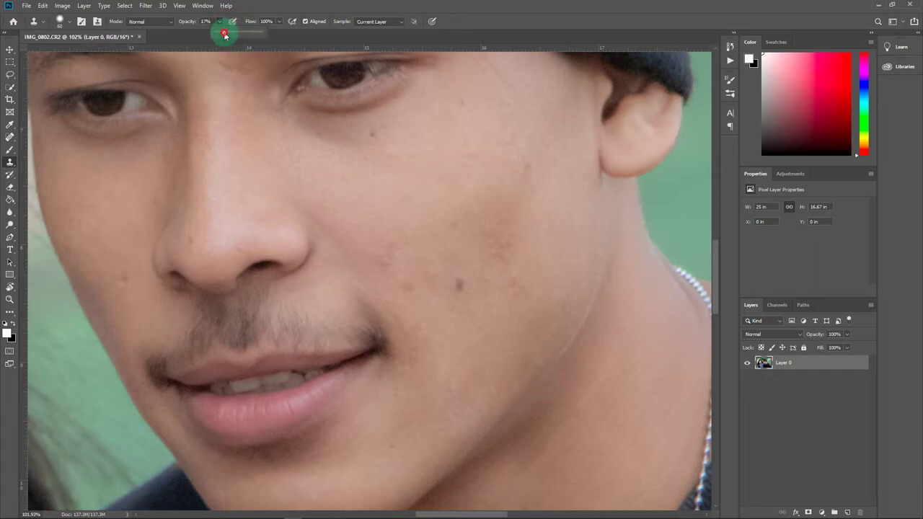
pyautogui.click(433, 198)
pyautogui.click(383, 214)
pyautogui.click(392, 252)
pyautogui.click(379, 264)
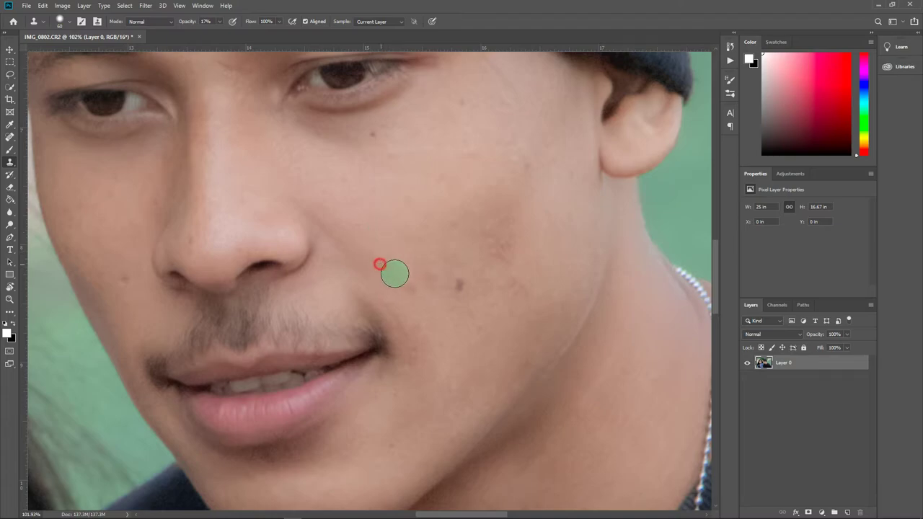
pyautogui.click(402, 280)
pyautogui.click(435, 269)
pyautogui.click(458, 326)
pyautogui.click(458, 294)
pyautogui.click(460, 279)
pyautogui.click(448, 321)
pyautogui.click(494, 256)
pyautogui.moveTo(463, 222)
pyautogui.mouseDown()
pyautogui.moveTo(461, 208)
pyautogui.moveTo(447, 239)
pyautogui.moveTo(425, 202)
pyautogui.moveTo(399, 197)
pyautogui.mouseUp()
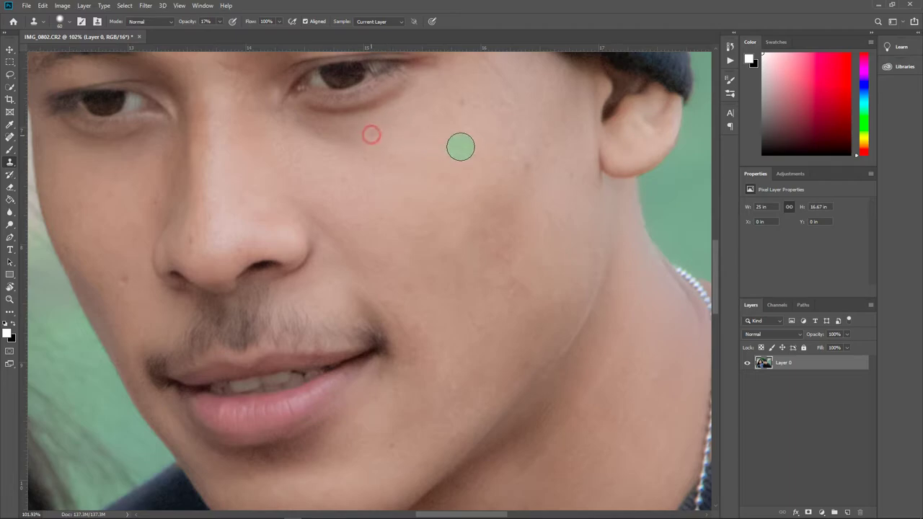
# Clone clean skin over the area under the man's eye and his upper cheek
pyautogui.scroll(-2, 469, 153)
pyautogui.scroll(1, 440, 160)
pyautogui.scroll(3, 404, 149)
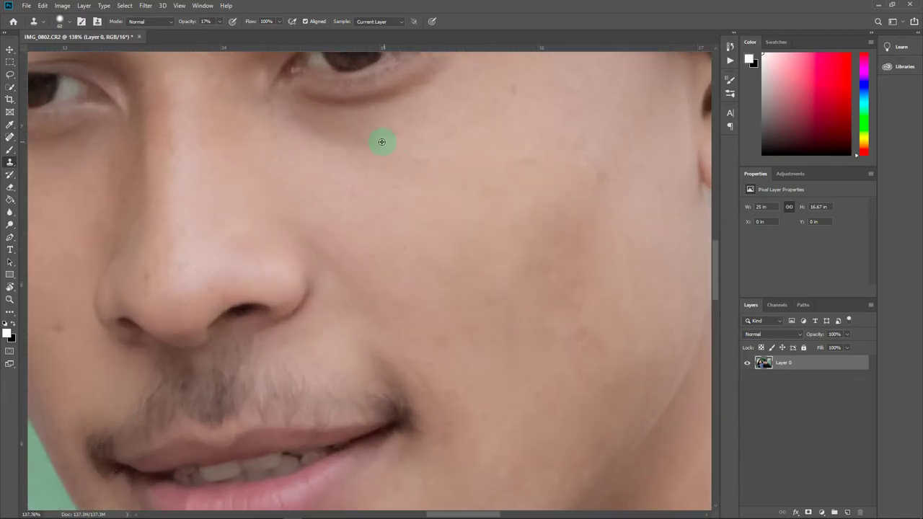
pyautogui.moveTo(367, 135); pyautogui.dragTo(392, 135)
pyautogui.click(409, 126)
pyautogui.moveTo(505, 163); pyautogui.dragTo(447, 179)
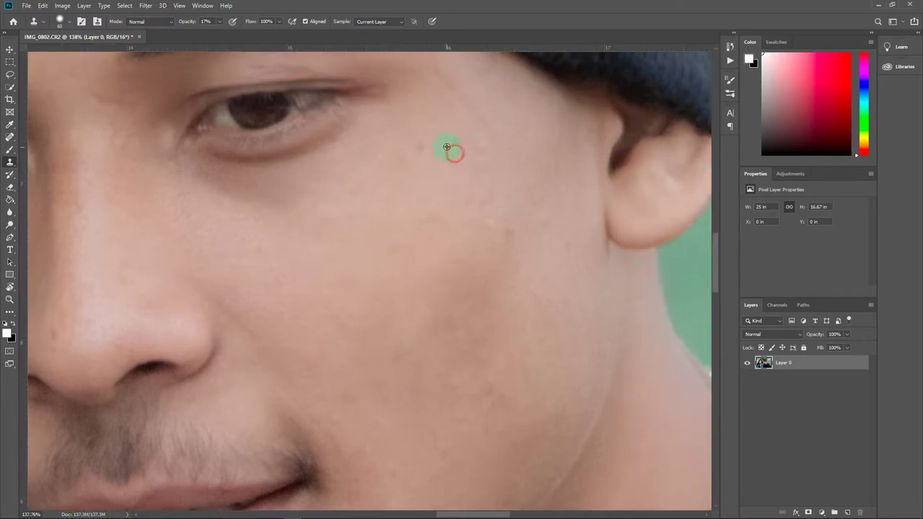
pyautogui.keyDown('alt'); pyautogui.click(421, 146); pyautogui.keyUp('alt')
pyautogui.moveTo(415, 156); pyautogui.dragTo(434, 160)
pyautogui.click(510, 235)
# Clone away the remaining spots on the man's lower cheek and nose
pyautogui.scroll(-2, 510, 232)
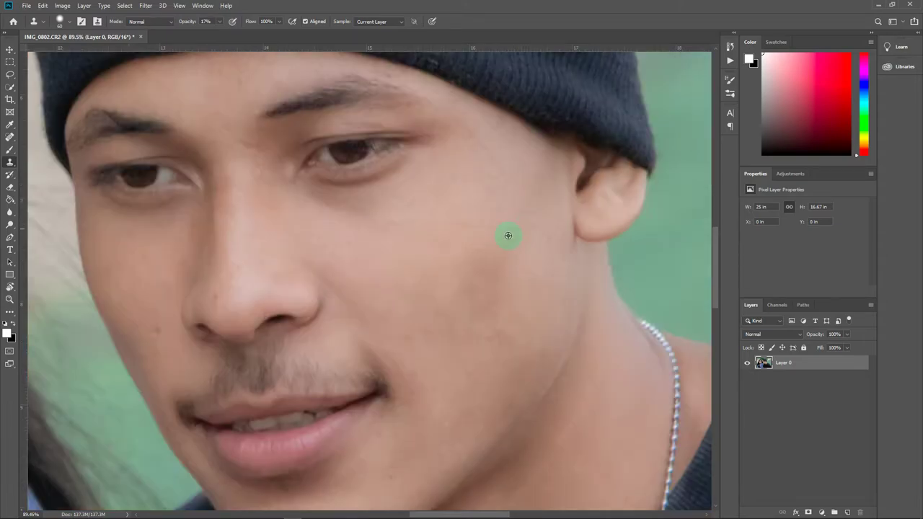
pyautogui.moveTo(398, 272); pyautogui.dragTo(649, 246)
pyautogui.scroll(3, 439, 313)
pyautogui.click(436, 303)
pyautogui.click(427, 294)
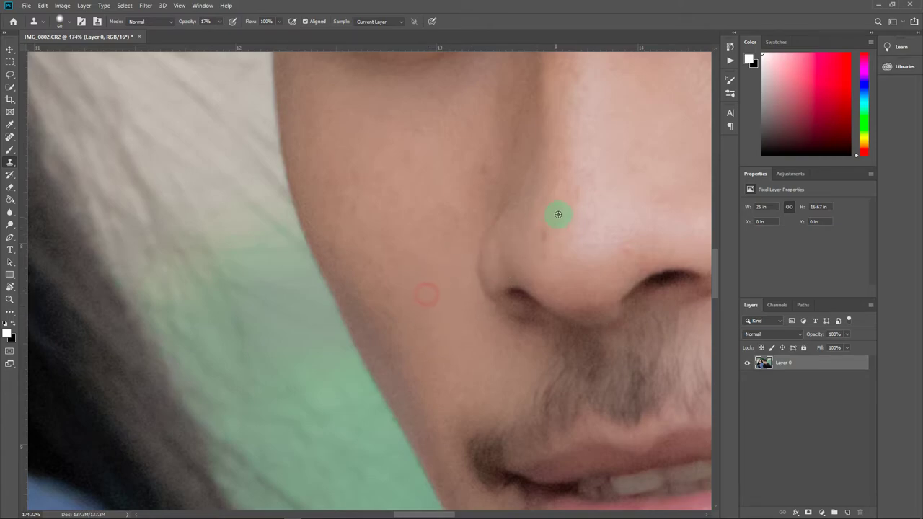
pyautogui.click(545, 253)
pyautogui.click(540, 214)
pyautogui.scroll(-3, 558, 250)
# Zoom in on the woman's face and clone away the dark mole under her eye
pyautogui.scroll(-1, 562, 243)
pyautogui.moveTo(561, 243); pyautogui.dragTo(663, 202)
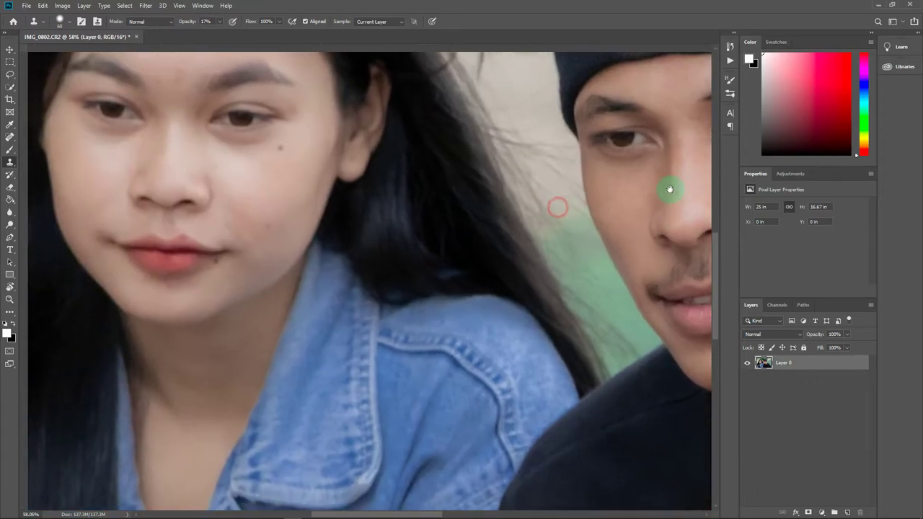
pyautogui.scroll(2, 422, 227)
pyautogui.scroll(2, 365, 192)
pyautogui.scroll(1, 365, 192)
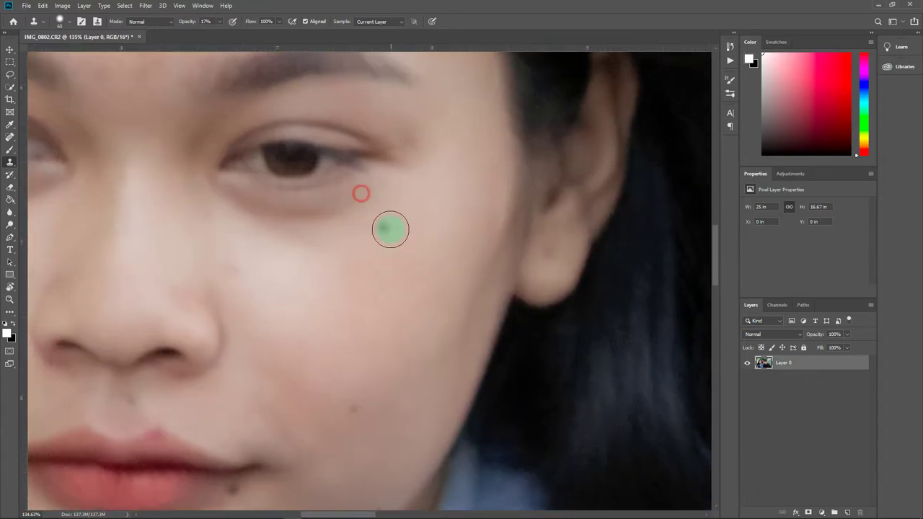
pyautogui.scroll(1, 387, 231)
pyautogui.click(376, 226)
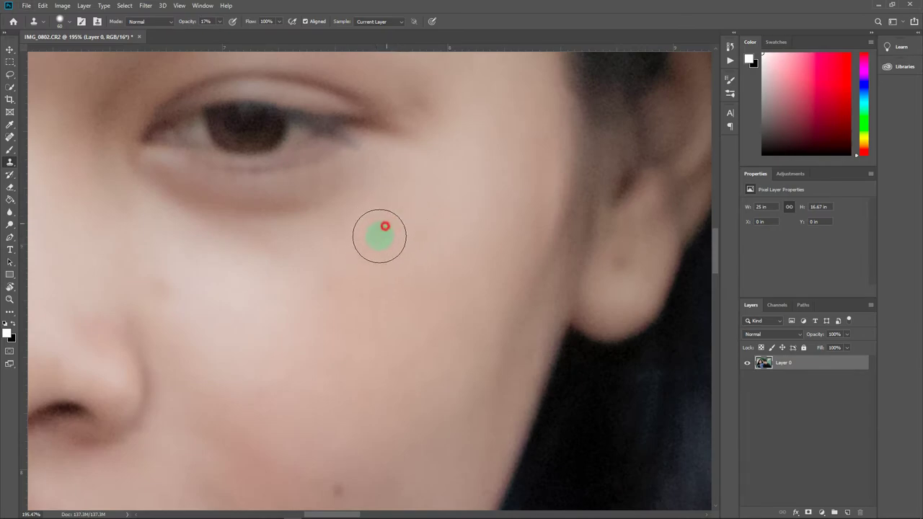
# Sample clean cheek skin and clone away the blemish beside her nose and small cheek spots
pyautogui.moveTo(303, 284); pyautogui.dragTo(334, 299)
pyautogui.keyDown('alt'); pyautogui.click(282, 313); pyautogui.keyUp('alt')
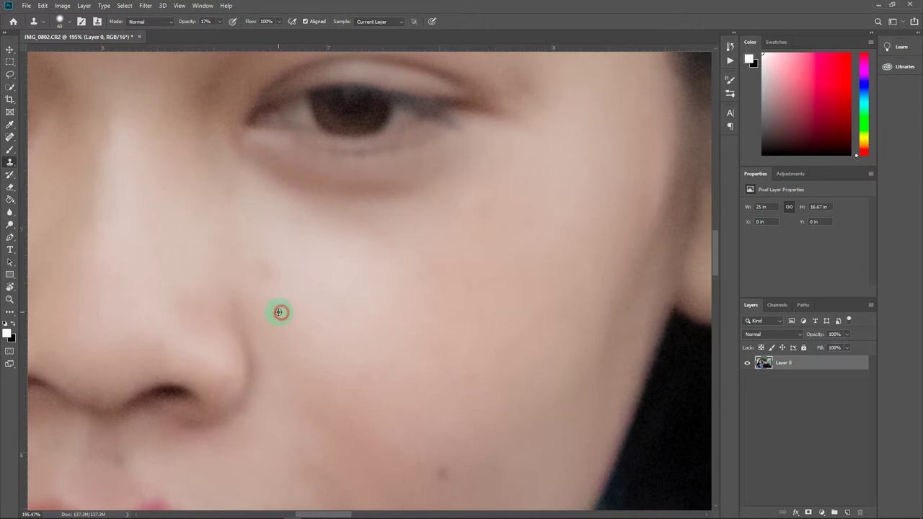
pyautogui.moveTo(274, 299); pyautogui.dragTo(268, 247)
pyautogui.moveTo(393, 339); pyautogui.dragTo(292, 151)
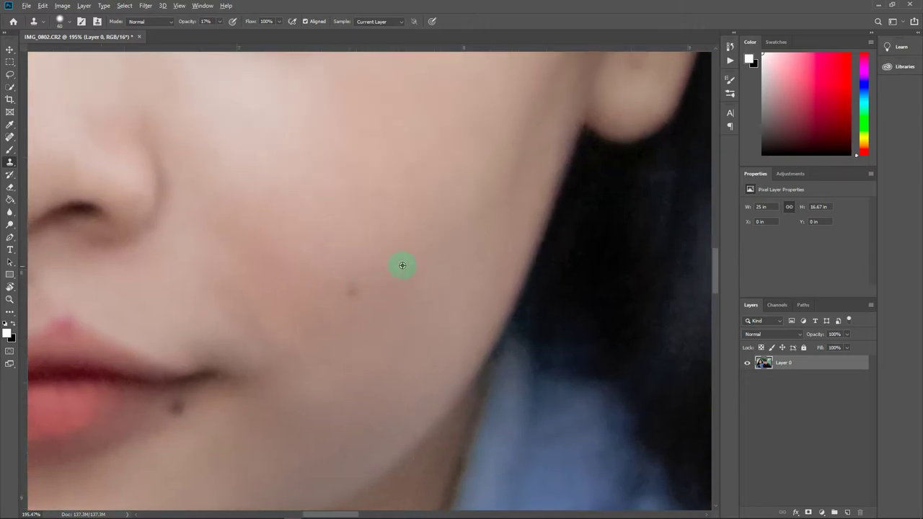
pyautogui.keyDown('alt'); pyautogui.click(383, 295); pyautogui.keyUp('alt')
pyautogui.click(336, 293)
pyautogui.moveTo(383, 270); pyautogui.dragTo(389, 256)
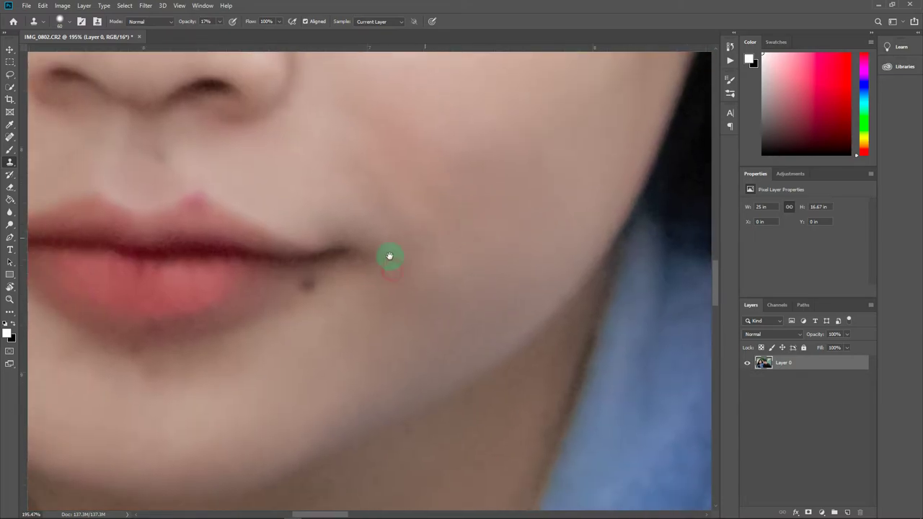
# With a smaller clone brush, cover the spot below her nose with smooth skin
pyautogui.scroll(4, 453, 194)
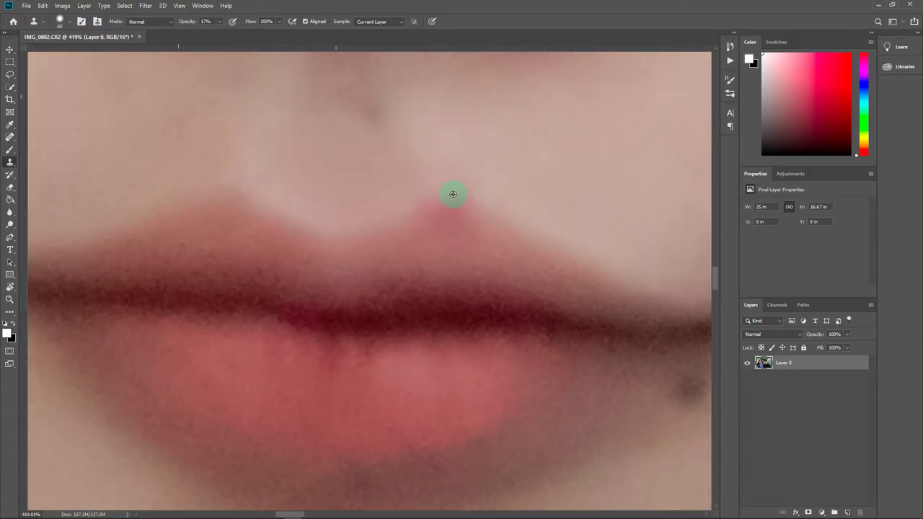
pyautogui.scroll(-2, 451, 220)
pyautogui.scroll(-1, 451, 220)
pyautogui.scroll(-1, 451, 220)
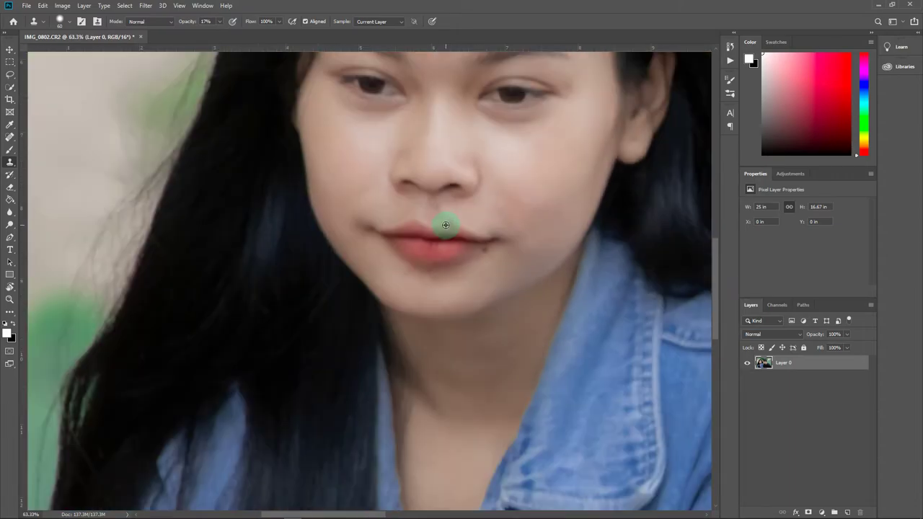
pyautogui.scroll(-1, 453, 224)
pyautogui.scroll(1, 453, 224)
pyautogui.scroll(1, 433, 219)
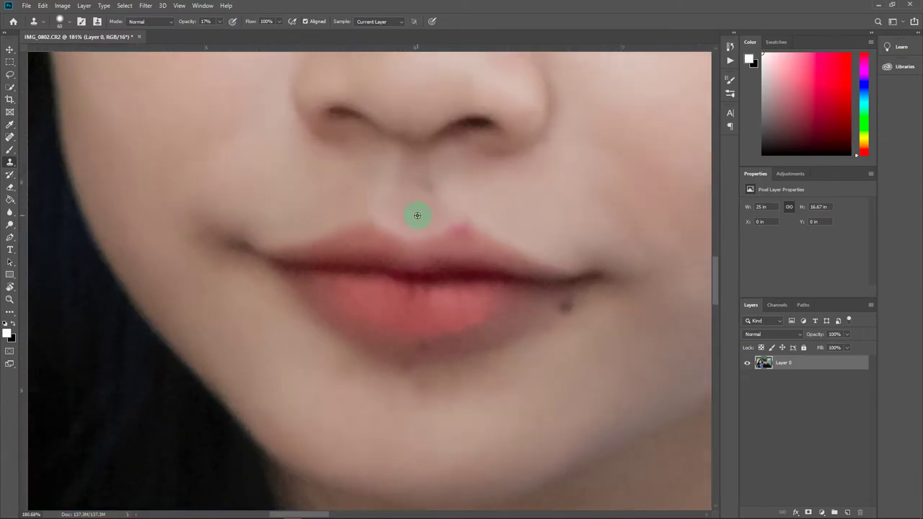
pyautogui.scroll(1, 416, 212)
pyautogui.press('[')
pyautogui.press('[')
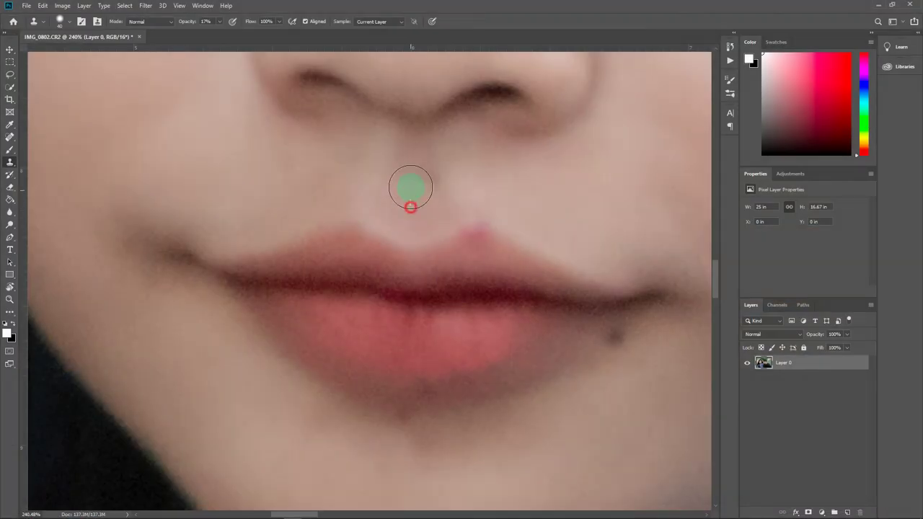
pyautogui.moveTo(415, 183)
pyautogui.mouseDown()
pyautogui.moveTo(411, 196)
pyautogui.moveTo(445, 197)
pyautogui.moveTo(440, 152)
pyautogui.mouseUp()
# Clone away the remaining spot on the woman's cheek
pyautogui.scroll(-3, 441, 159)
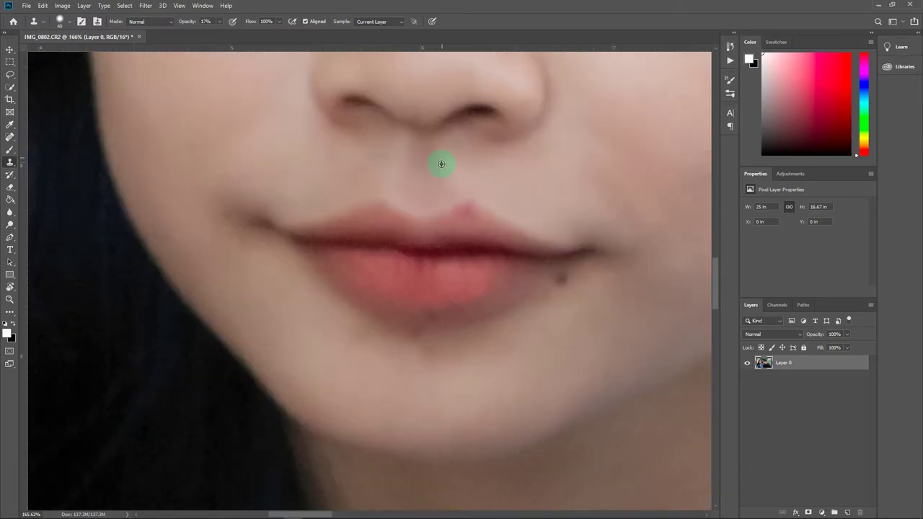
pyautogui.scroll(-2, 441, 164)
pyautogui.scroll(-3, 389, 189)
pyautogui.scroll(2, 447, 259)
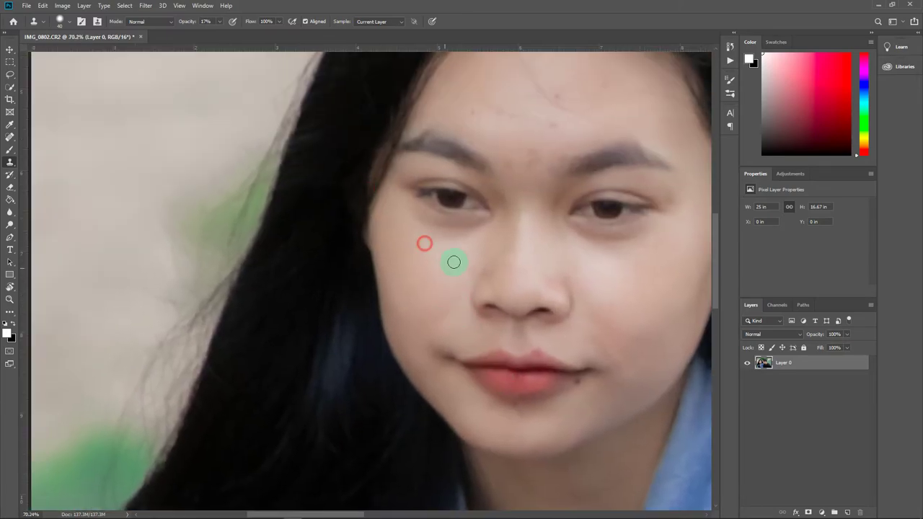
pyautogui.scroll(2, 470, 261)
pyautogui.scroll(2, 475, 270)
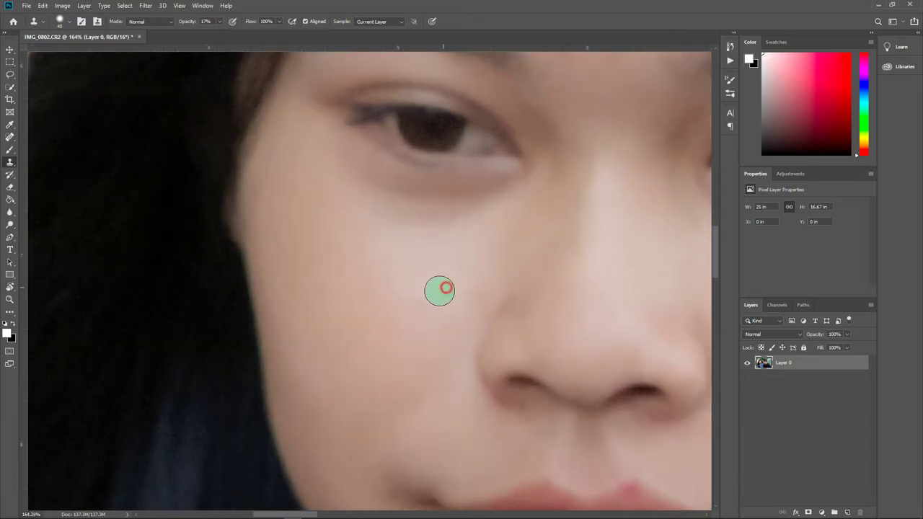
pyautogui.keyDown('alt'); pyautogui.click(482, 292); pyautogui.keyUp('alt')
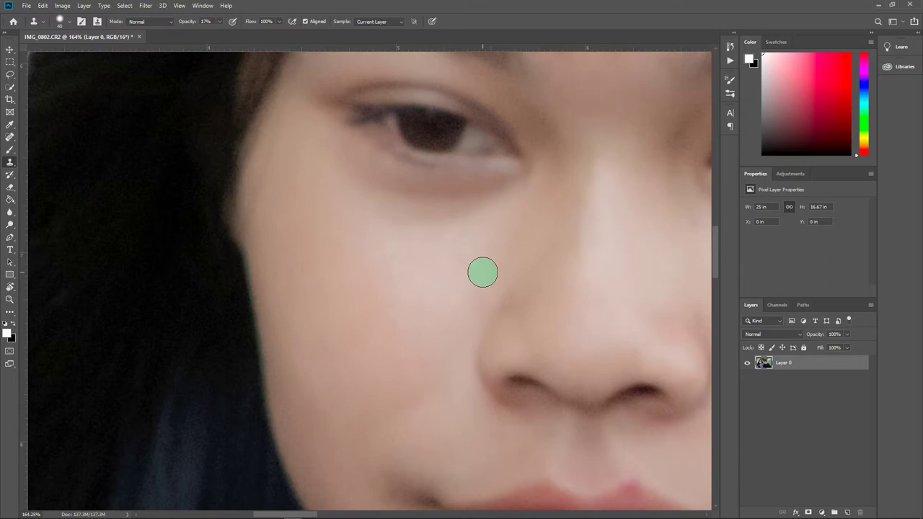
pyautogui.moveTo(557, 218); pyautogui.dragTo(488, 383)
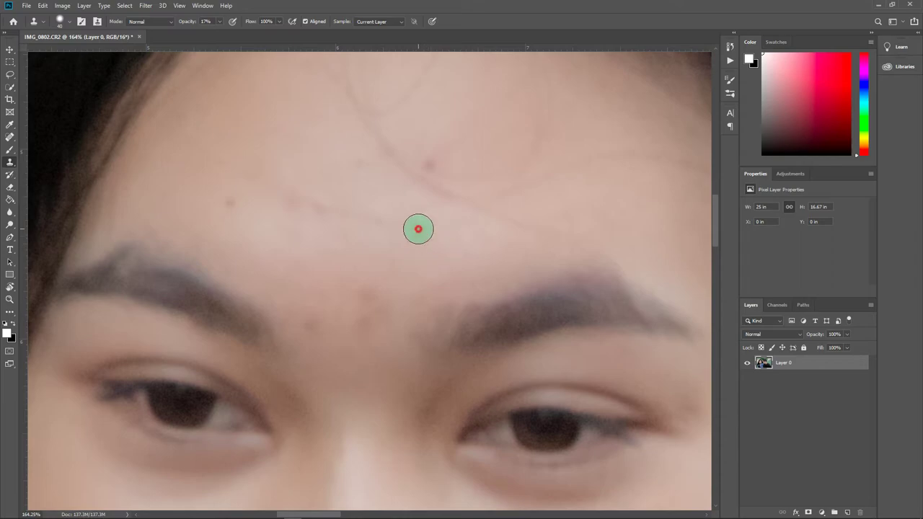
# Clone clean skin over the small blemishes on the woman's forehead
pyautogui.moveTo(419, 241); pyautogui.dragTo(423, 231)
pyautogui.click(299, 212)
pyautogui.click(311, 233)
pyautogui.click(316, 204)
pyautogui.keyDown('alt'); pyautogui.click(227, 179); pyautogui.keyUp('alt')
pyautogui.click(229, 202)
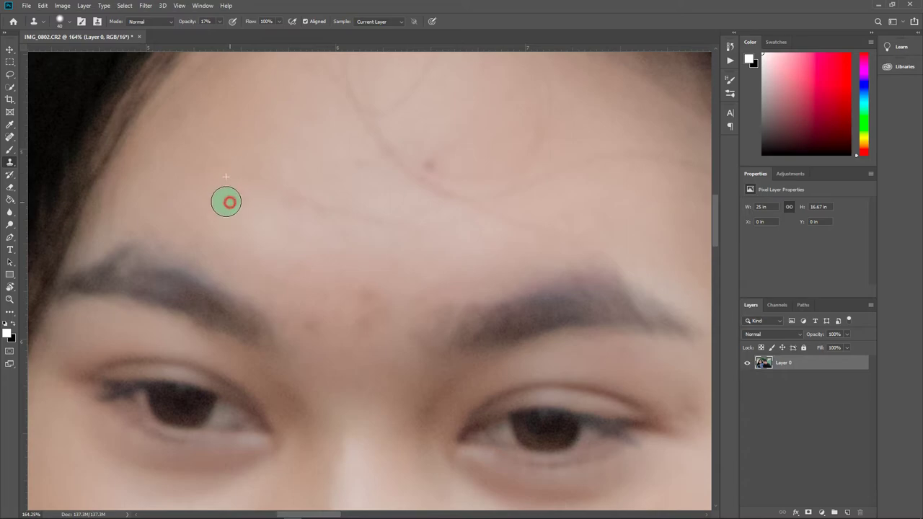
# Clone away the marks between her eyebrows at the brow centre
pyautogui.click(339, 265)
pyautogui.click(368, 305)
pyautogui.click(392, 286)
pyautogui.click(295, 297)
pyautogui.click(309, 327)
pyautogui.click(357, 320)
pyautogui.click(363, 323)
pyautogui.click(310, 324)
pyautogui.click(335, 313)
pyautogui.click(323, 297)
pyautogui.click(324, 325)
pyautogui.click(363, 337)
# Clone away the mark on her upper forehead
pyautogui.scroll(-3, 375, 328)
pyautogui.scroll(-3, 400, 288)
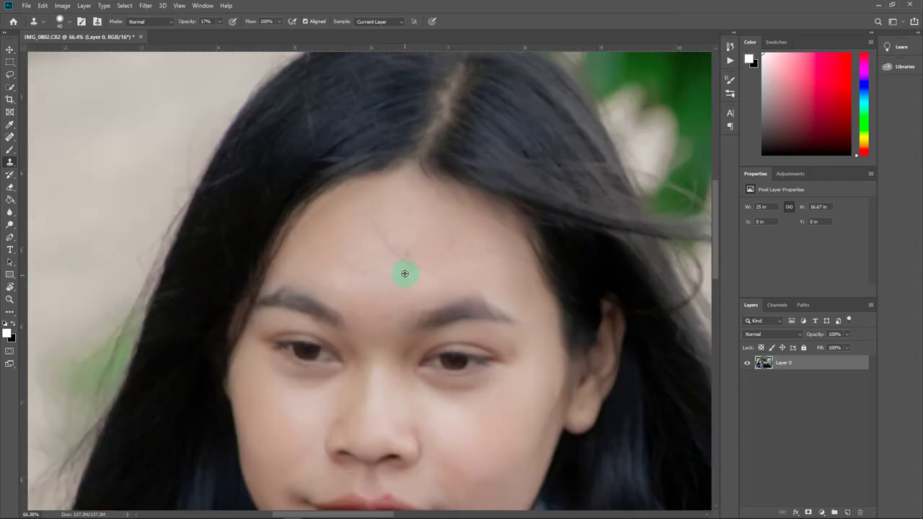
pyautogui.scroll(3, 413, 252)
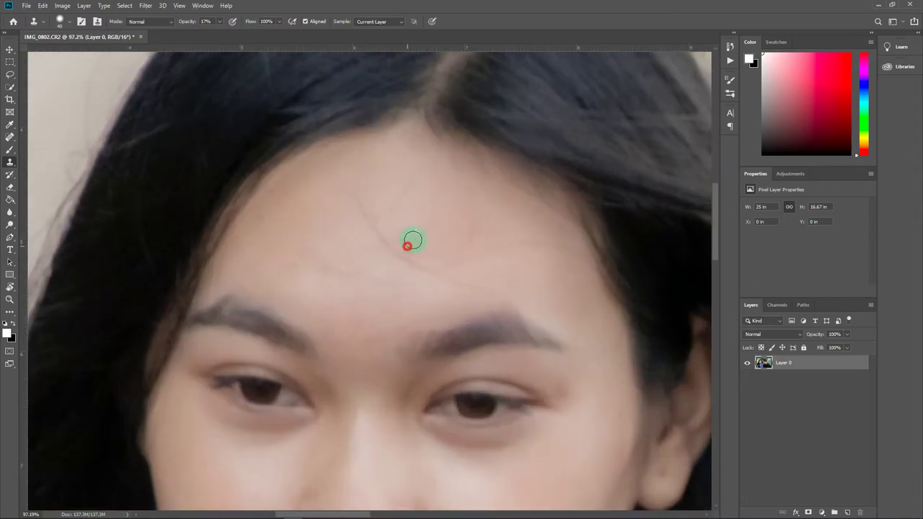
pyautogui.click(369, 248)
pyautogui.scroll(-2, 560, 329)
pyautogui.scroll(-2, 554, 331)
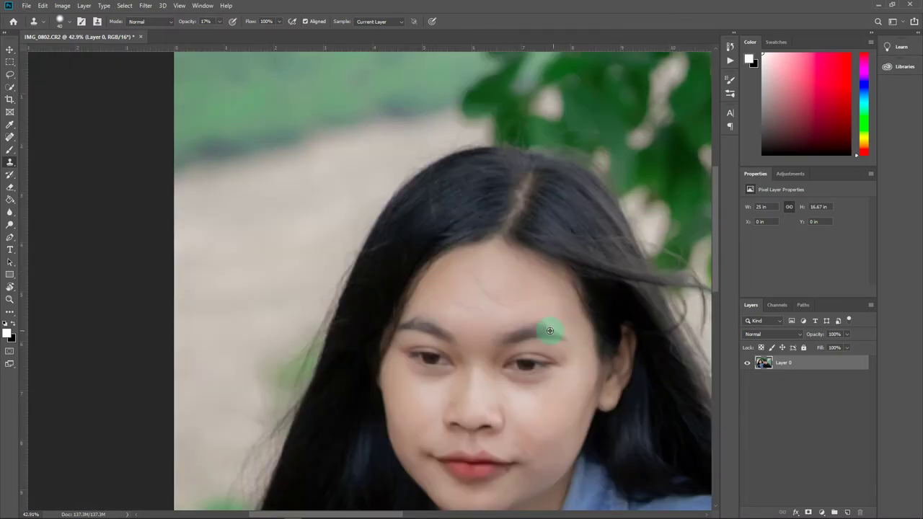
# Frame both faces and bring up Levels at default values 0, 1.00 and 255
pyautogui.scroll(-3, 553, 330)
pyautogui.scroll(2, 365, 264)
pyautogui.scroll(1, 207, 278)
pyautogui.scroll(-1, 476, 324)
pyautogui.scroll(1, 474, 324)
pyautogui.scroll(-1, 468, 326)
pyautogui.hotkey('ctrl', 'r')
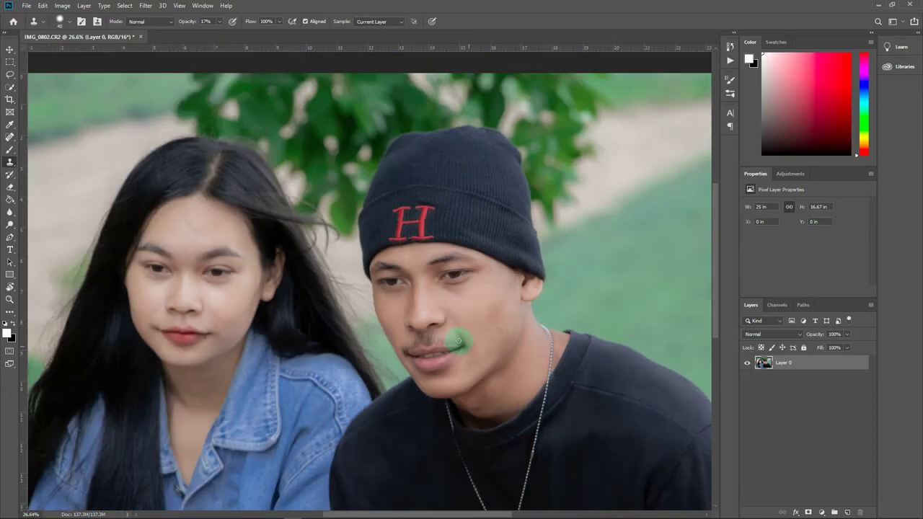
pyautogui.scroll(1, 501, 264)
pyautogui.scroll(-1, 501, 264)
pyautogui.scroll(1, 497, 314)
pyautogui.scroll(2, 497, 313)
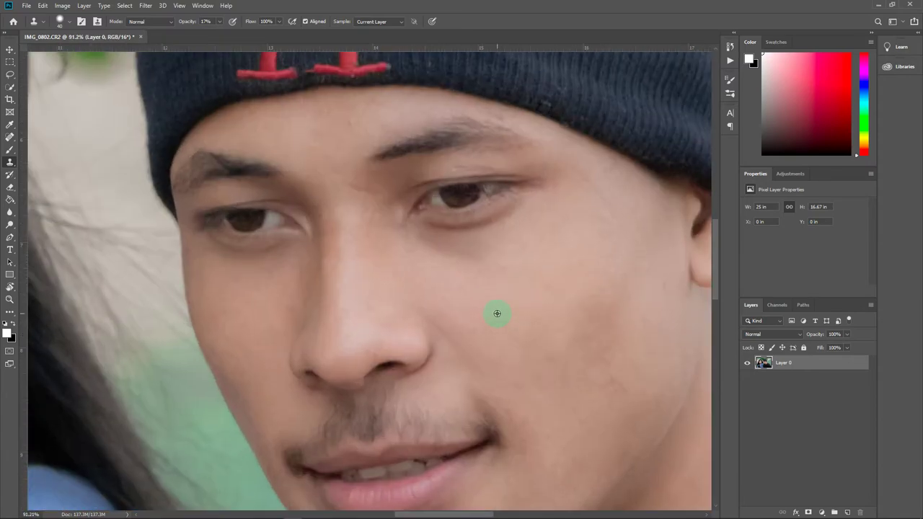
pyautogui.scroll(-3, 497, 313)
pyautogui.scroll(1, 483, 334)
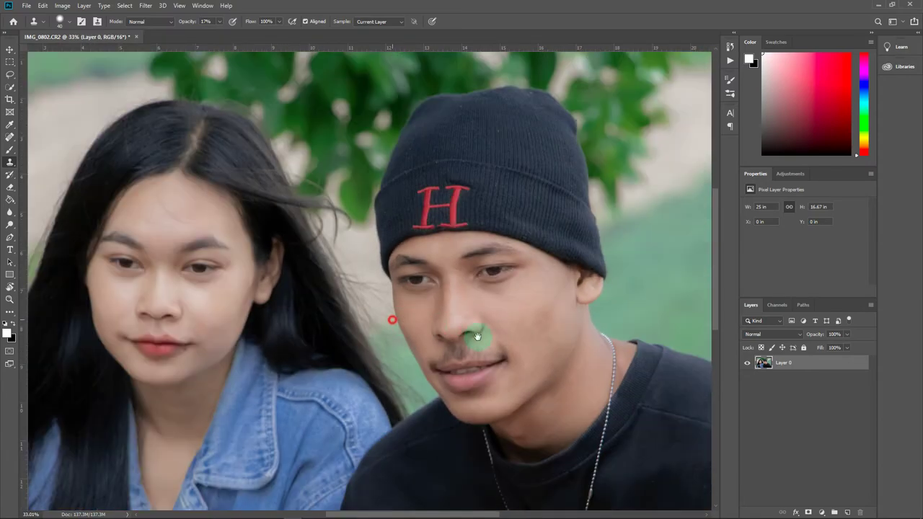
pyautogui.moveTo(447, 331); pyautogui.dragTo(551, 350)
pyautogui.hotkey('ctrl', 'l')
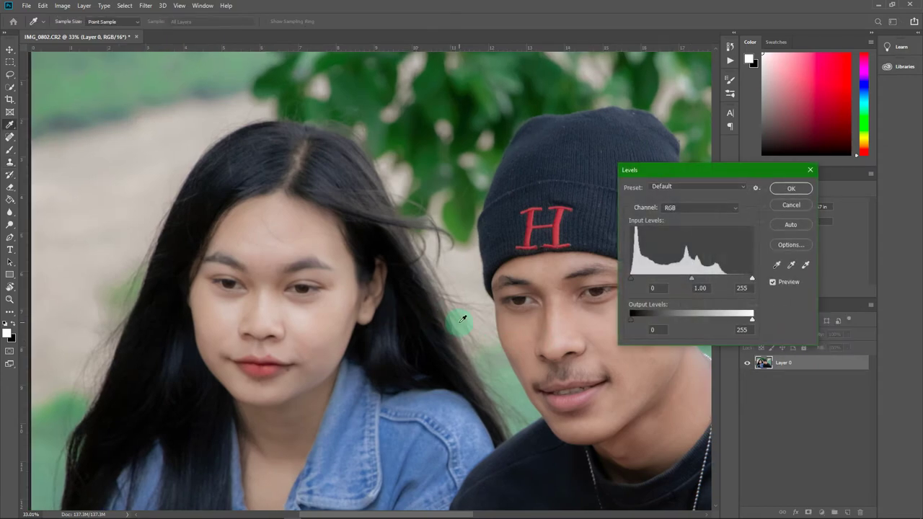
# Brighten the midtones in Levels to a gamma of 1.16 and apply it
pyautogui.moveTo(736, 167); pyautogui.dragTo(619, 91)
pyautogui.moveTo(575, 199); pyautogui.dragTo(569, 204)
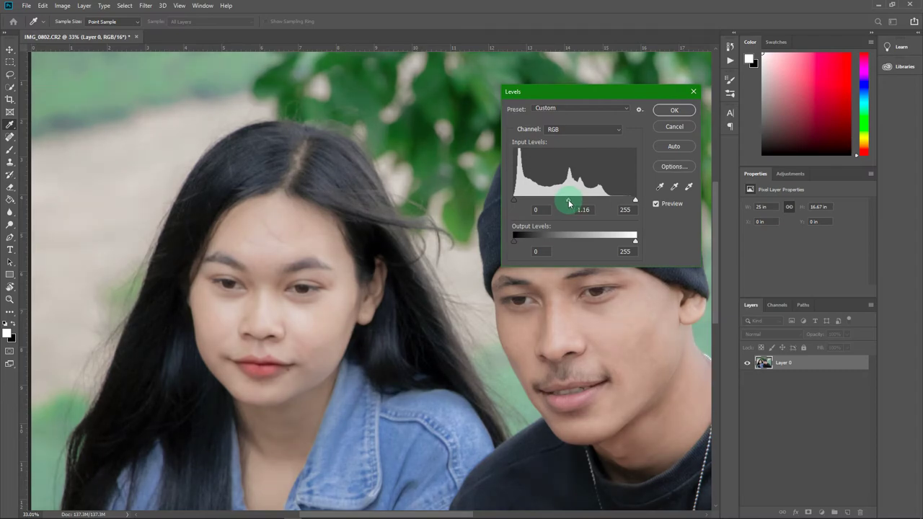
pyautogui.click(674, 111)
pyautogui.press('s')
# Apply a Hue/Saturation adjustment of Saturation +11, Hue -2 and Lightness -7
pyautogui.hotkey('ctrl', 'u')
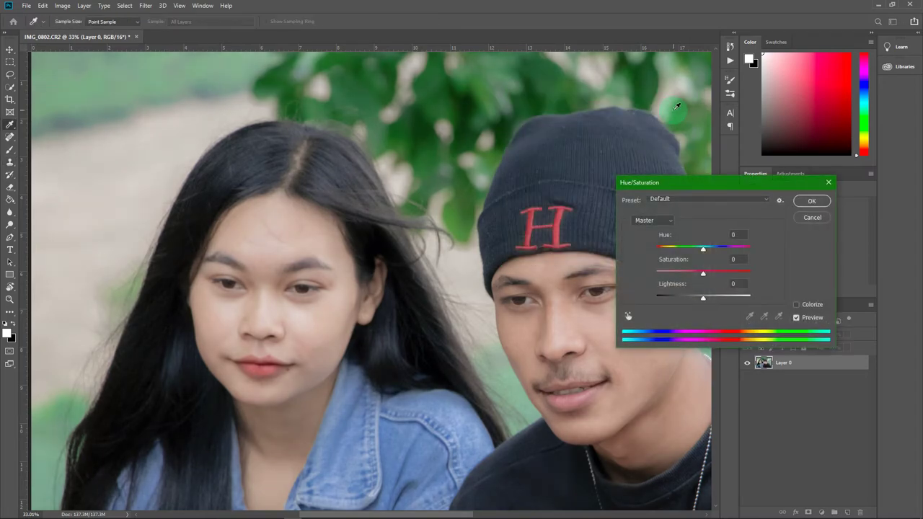
pyautogui.moveTo(712, 189); pyautogui.dragTo(495, 83)
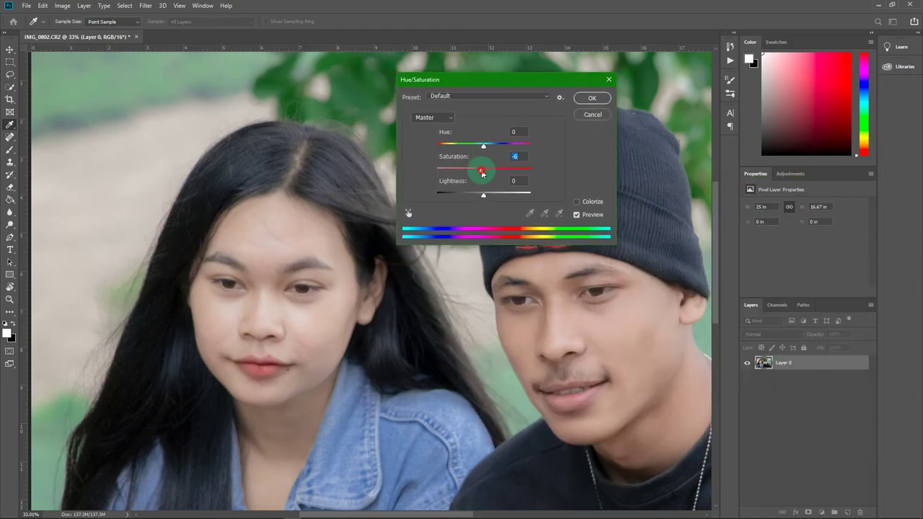
pyautogui.moveTo(482, 173); pyautogui.dragTo(483, 175)
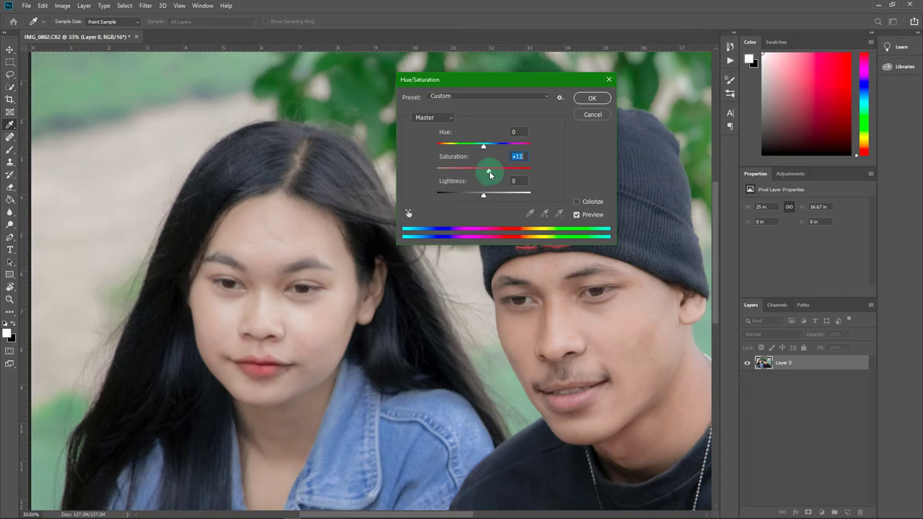
pyautogui.moveTo(483, 194); pyautogui.dragTo(481, 197)
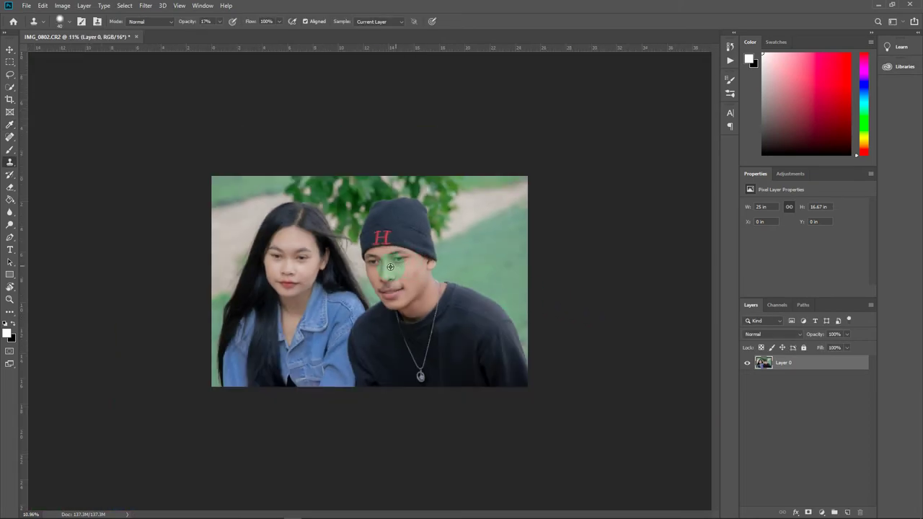
# Zoom in and clone smooth skin over the spots on the man's forehead
pyautogui.scroll(3, 392, 264)
pyautogui.scroll(3, 457, 231)
pyautogui.scroll(2, 505, 266)
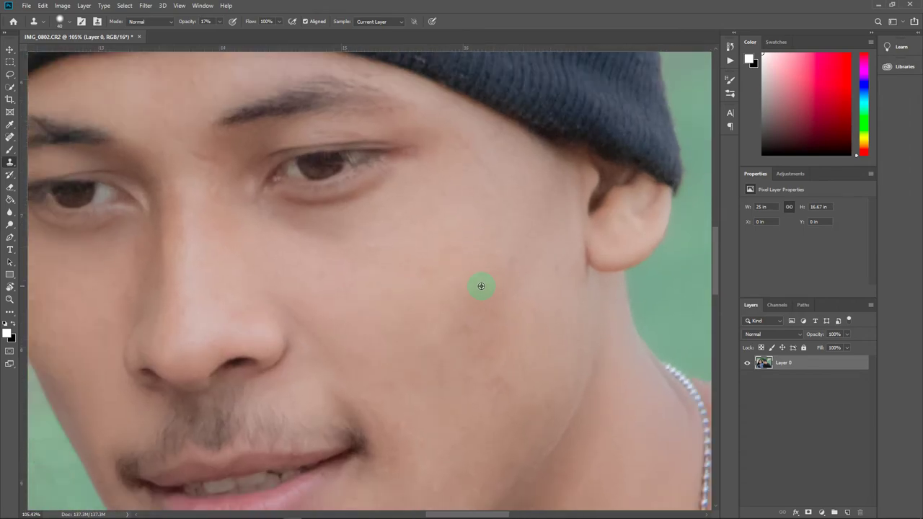
pyautogui.scroll(-2, 375, 231)
pyautogui.scroll(3, 363, 138)
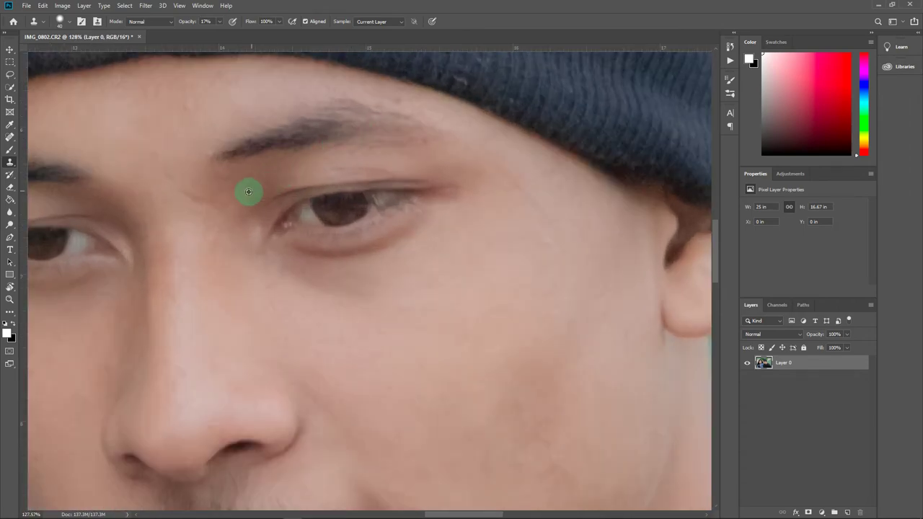
pyautogui.click(188, 107)
pyautogui.moveTo(191, 114); pyautogui.dragTo(193, 138)
# Clone clean skin over the marks between the man's eyebrows and across his brow
pyautogui.moveTo(152, 144); pyautogui.dragTo(401, 233)
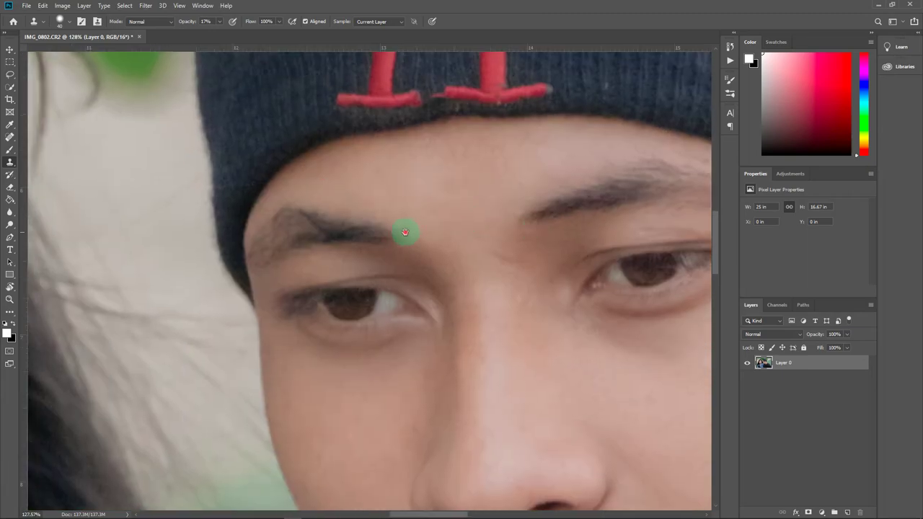
pyautogui.scroll(-1, 401, 233)
pyautogui.scroll(-2, 414, 238)
pyautogui.scroll(-2, 413, 125)
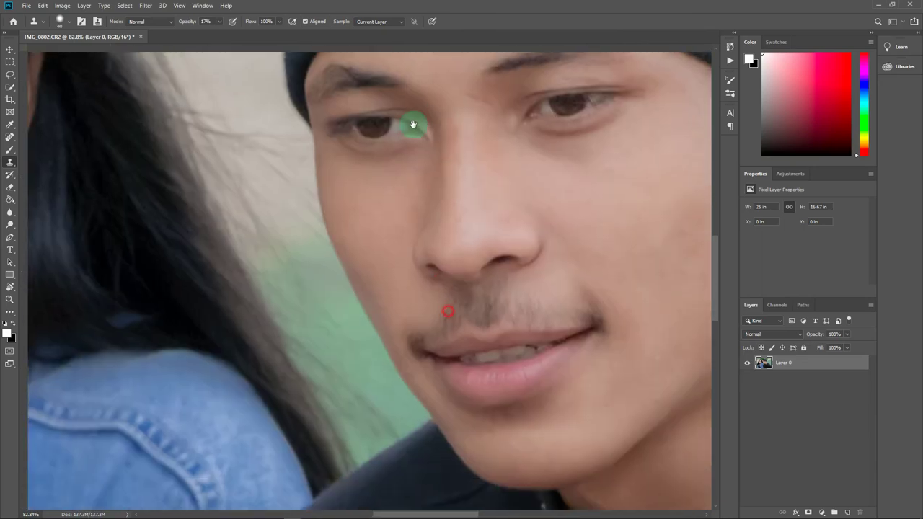
pyautogui.scroll(-2, 481, 195)
pyautogui.scroll(3, 428, 228)
pyautogui.scroll(5, 416, 165)
pyautogui.scroll(3, 422, 153)
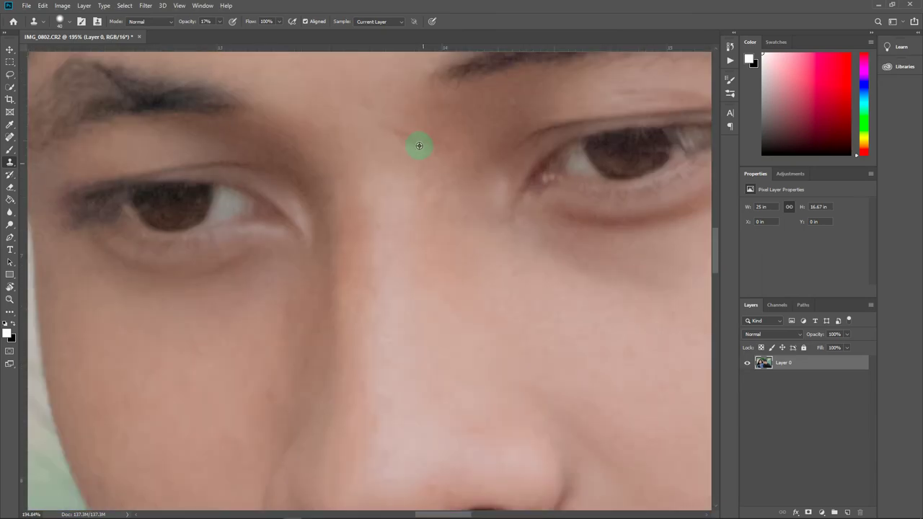
pyautogui.click(436, 142)
pyautogui.moveTo(461, 145)
pyautogui.mouseDown()
pyautogui.moveTo(441, 143)
pyautogui.moveTo(445, 156)
pyautogui.mouseUp()
pyautogui.moveTo(426, 144); pyautogui.dragTo(431, 139)
pyautogui.click(413, 143)
pyautogui.scroll(-4, 416, 152)
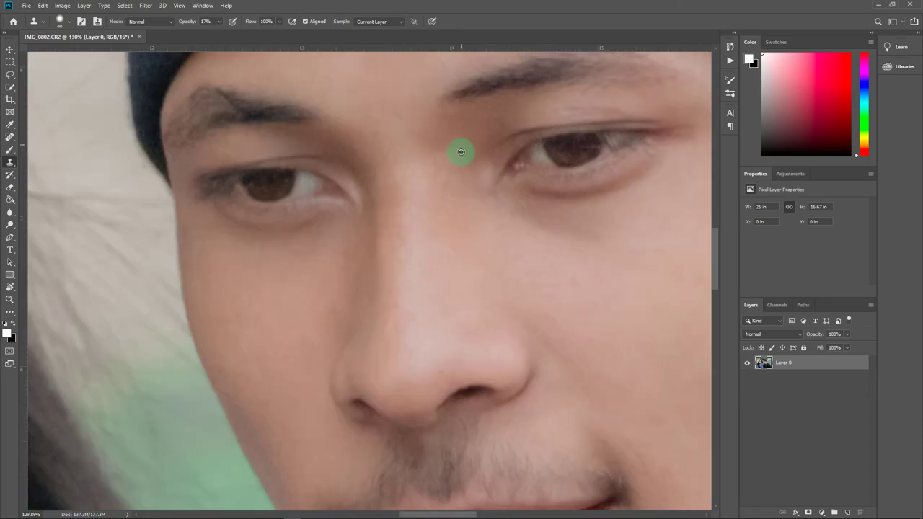
pyautogui.scroll(-2, 459, 150)
pyautogui.scroll(-2, 442, 181)
pyautogui.scroll(-1, 454, 181)
pyautogui.hscroll(-3, 320, 206)
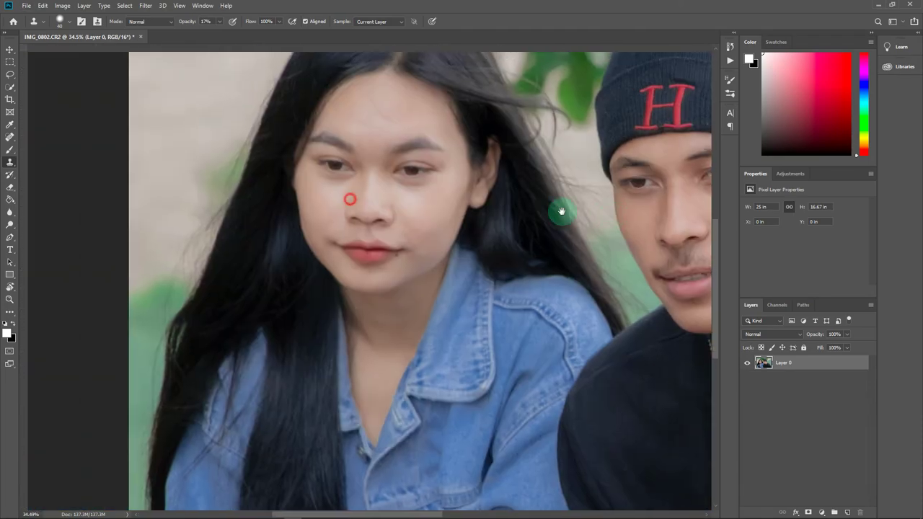
pyautogui.scroll(-2, 401, 166)
pyautogui.scroll(-3, 433, 184)
pyautogui.scroll(2, 433, 195)
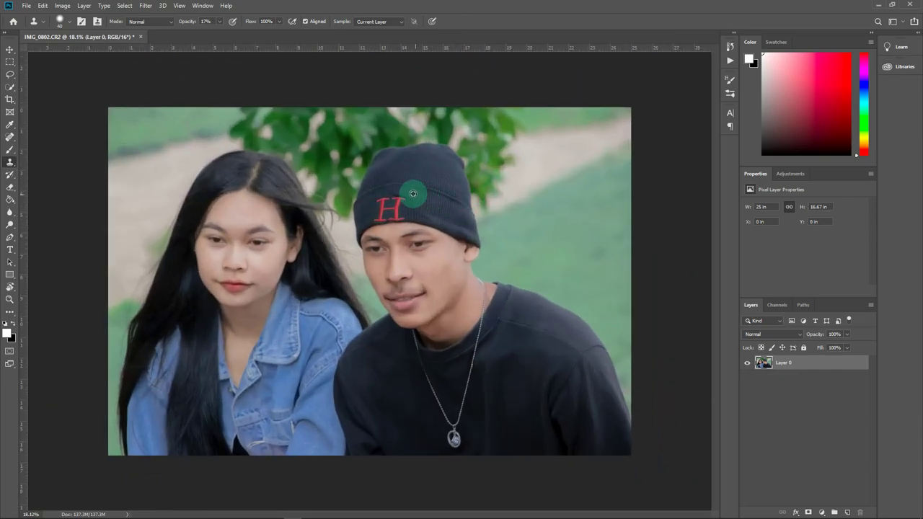
pyautogui.scroll(3, 417, 192)
pyautogui.hscroll(-3, 425, 189)
pyautogui.hscroll(2, 541, 206)
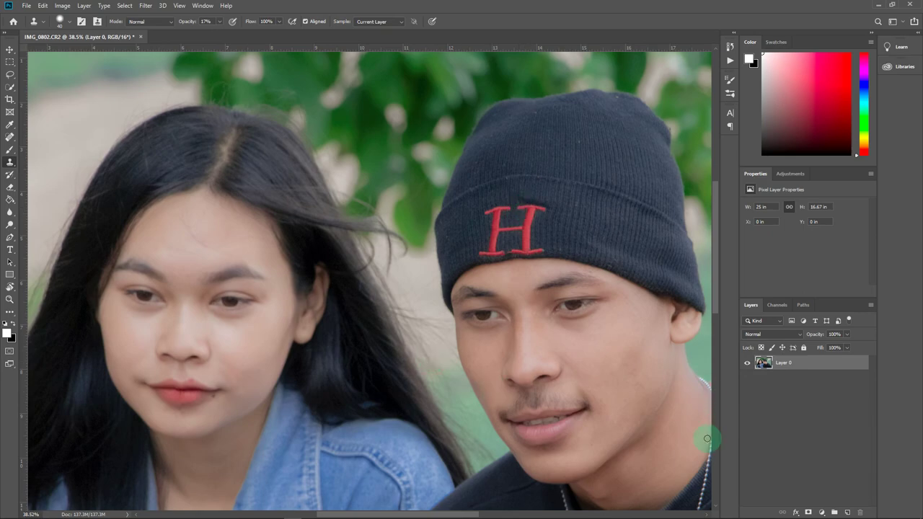
pyautogui.scroll(1, 599, 349)
pyautogui.scroll(1, 600, 349)
pyautogui.scroll(1, 599, 347)
pyautogui.scroll(1, 599, 342)
pyautogui.moveTo(600, 340); pyautogui.dragTo(365, 177)
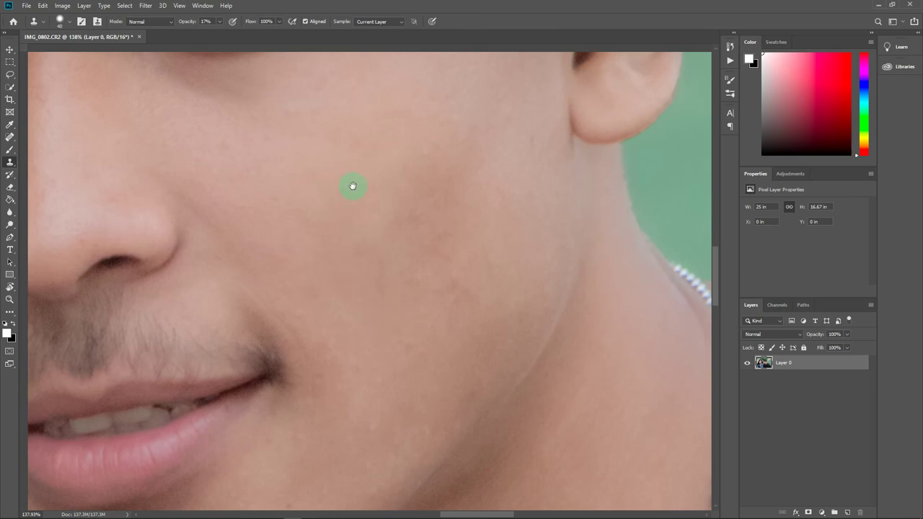
pyautogui.scroll(-2, 407, 247)
pyautogui.scroll(-1, 406, 247)
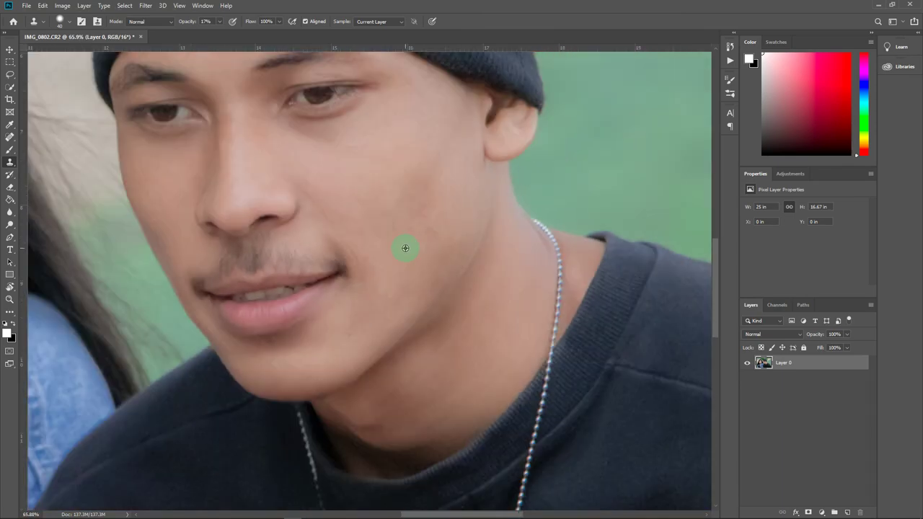
pyautogui.scroll(-2, 405, 248)
pyautogui.moveTo(404, 248); pyautogui.dragTo(522, 293)
pyautogui.moveTo(323, 213); pyautogui.dragTo(495, 282)
pyautogui.moveTo(294, 231); pyautogui.dragTo(380, 340)
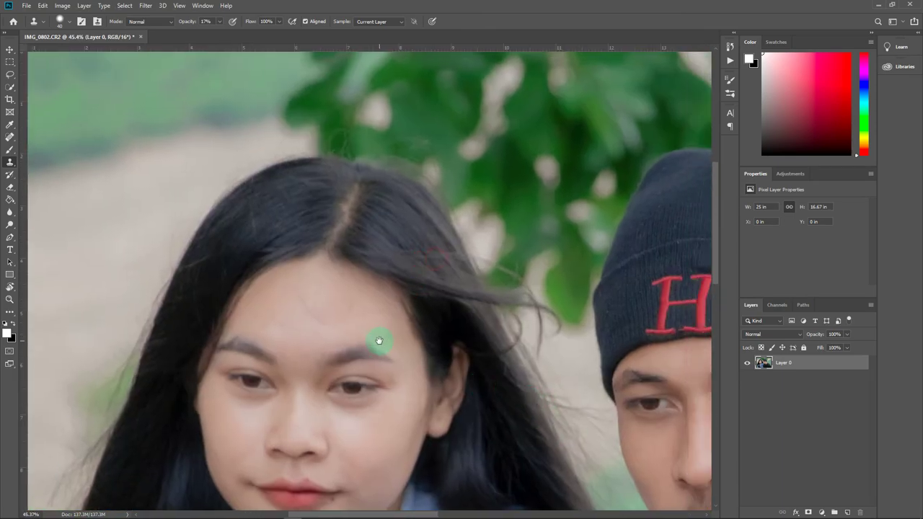
pyautogui.scroll(-2, 374, 253)
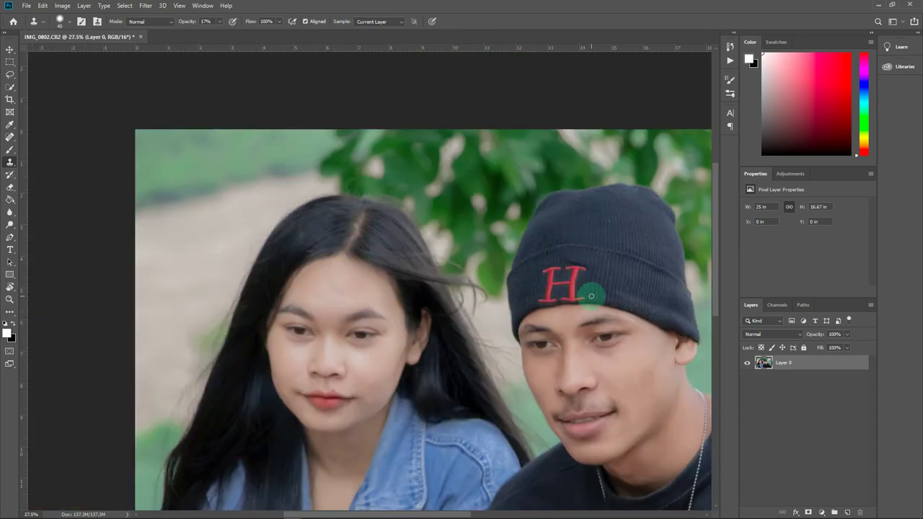